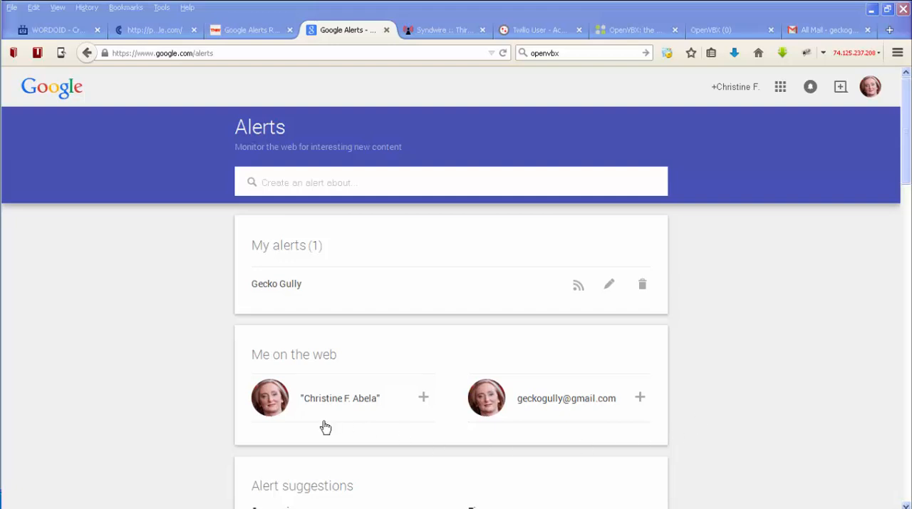
- Look through the suggested alert topics, from Companies and Finance to News Sections
{"action": "left_click", "coordinate": [746, 420]}
{"action": "scroll", "coordinate": [746, 419], "scroll_direction": "down", "scroll_amount": 8}
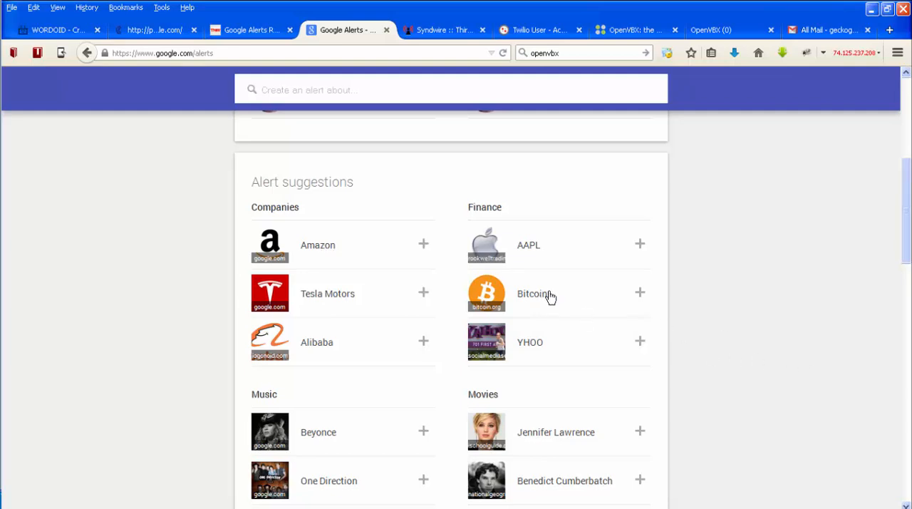
{"action": "scroll", "coordinate": [767, 327], "scroll_direction": "down", "scroll_amount": 2}
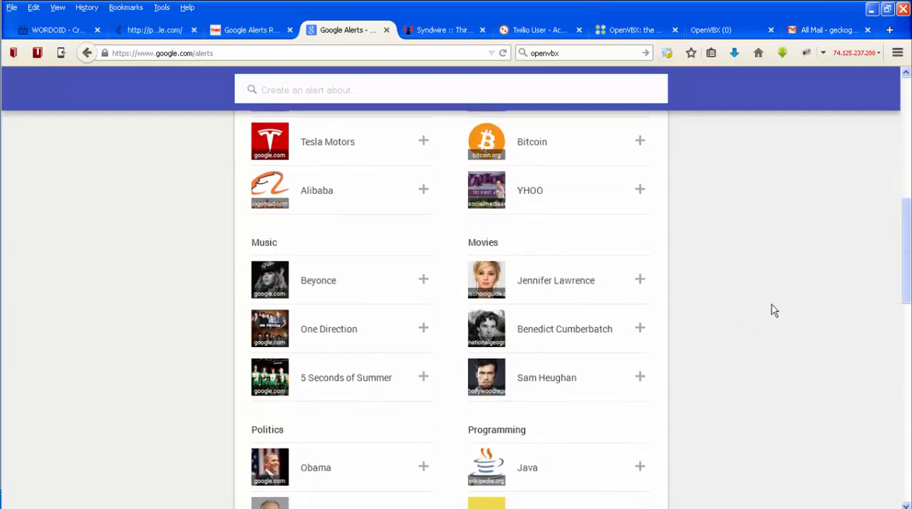
{"action": "scroll", "coordinate": [776, 309], "scroll_direction": "down", "scroll_amount": 2}
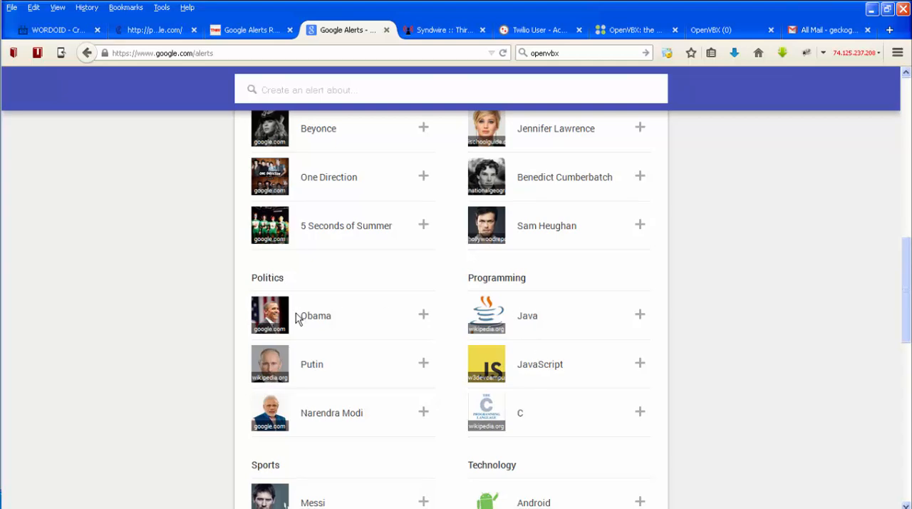
{"action": "scroll", "coordinate": [135, 378], "scroll_direction": "down", "scroll_amount": 4}
{"action": "scroll", "coordinate": [135, 377], "scroll_direction": "down", "scroll_amount": 2}
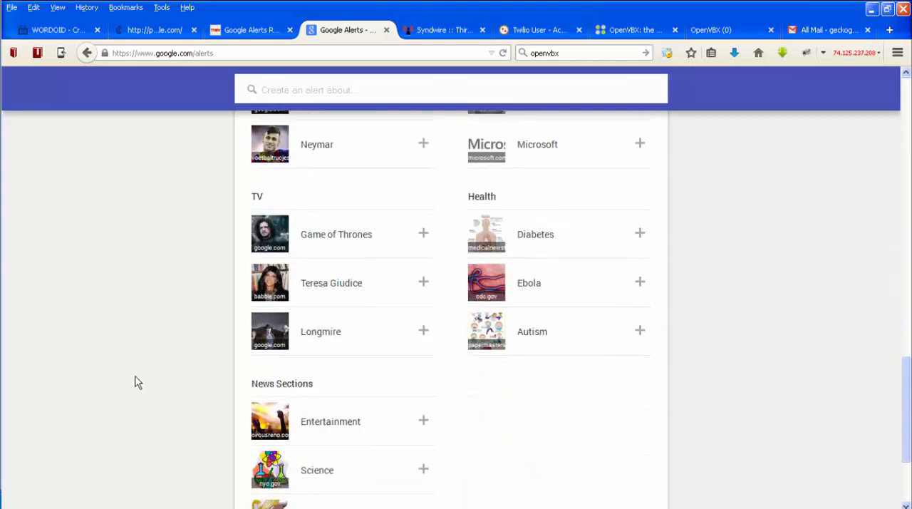
{"action": "scroll", "coordinate": [137, 382], "scroll_direction": "down", "scroll_amount": 2}
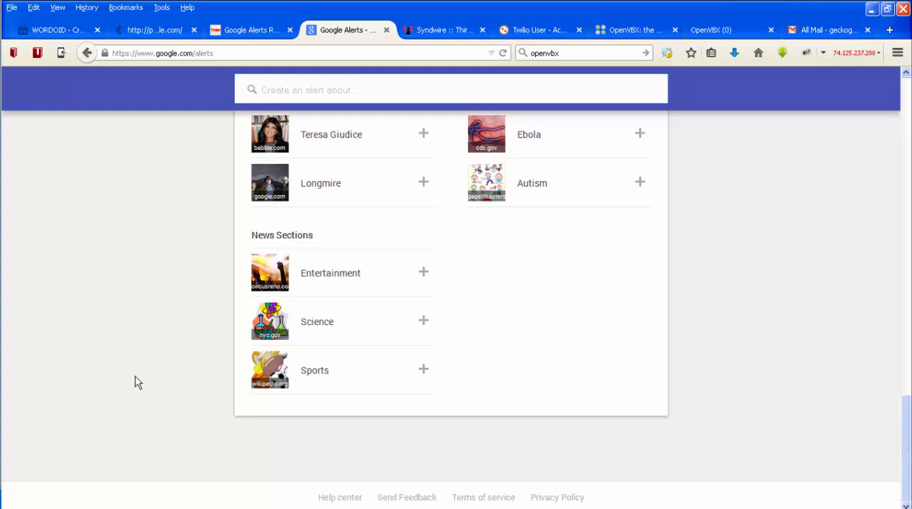
{"action": "scroll", "coordinate": [138, 383], "scroll_direction": "up", "scroll_amount": 10}
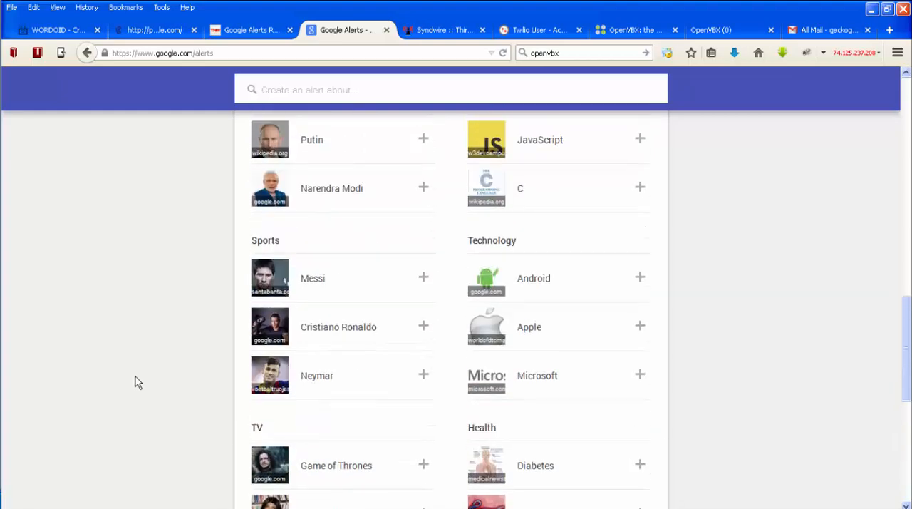
{"action": "scroll", "coordinate": [138, 383], "scroll_direction": "up", "scroll_amount": 5}
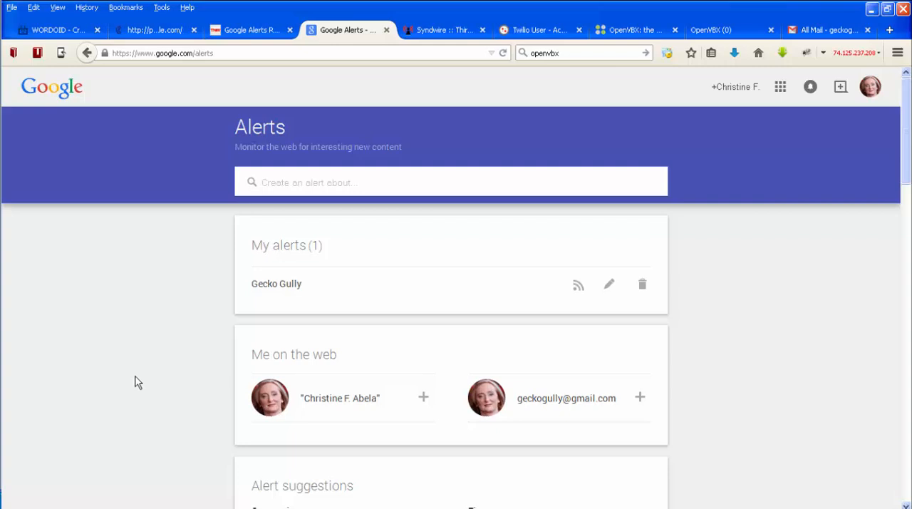
- Enter "The Hobbit" as the new alert's search term and show the alert options
{"action": "left_click", "coordinate": [294, 182]}
{"action": "type", "text": "The H"}
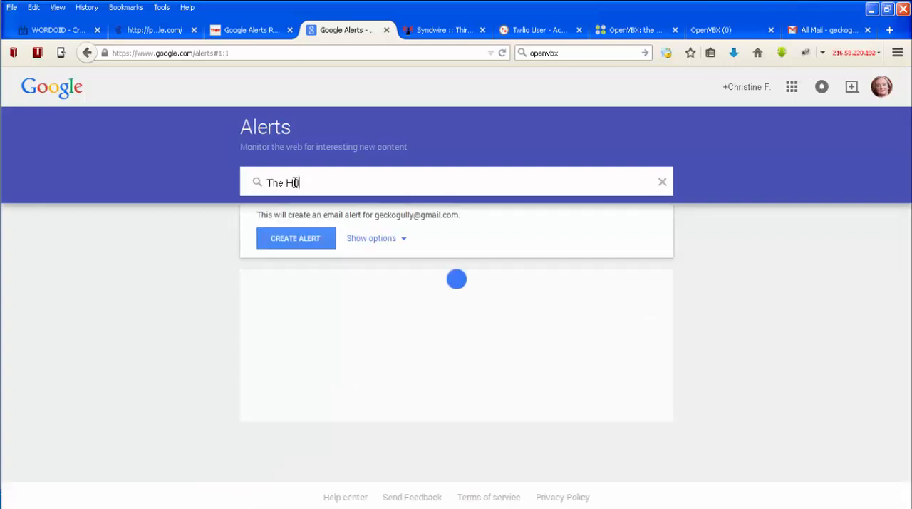
{"action": "type", "text": "obbitt"}
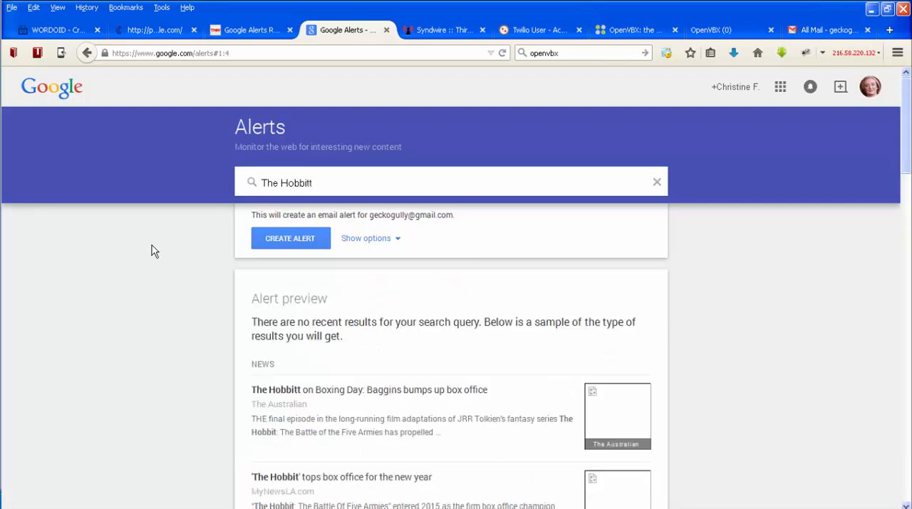
{"action": "key", "text": "BackSpace"}
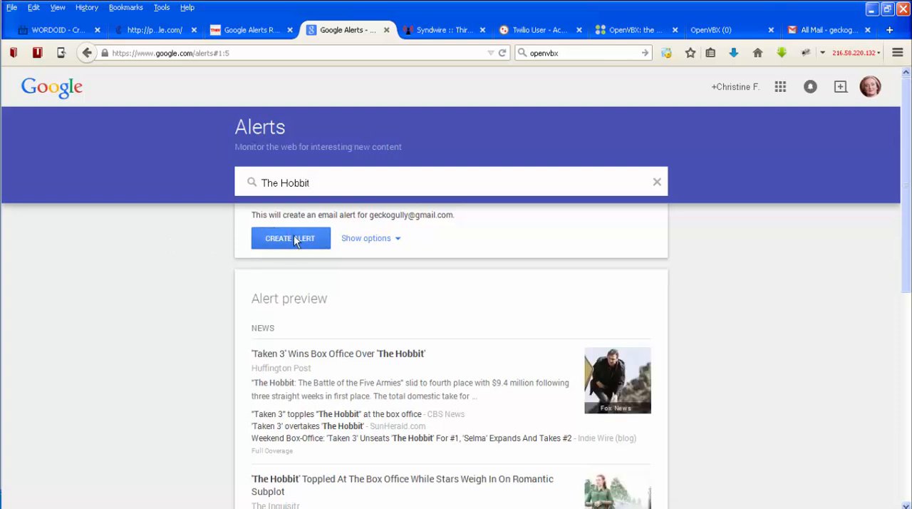
{"action": "left_click", "coordinate": [394, 238]}
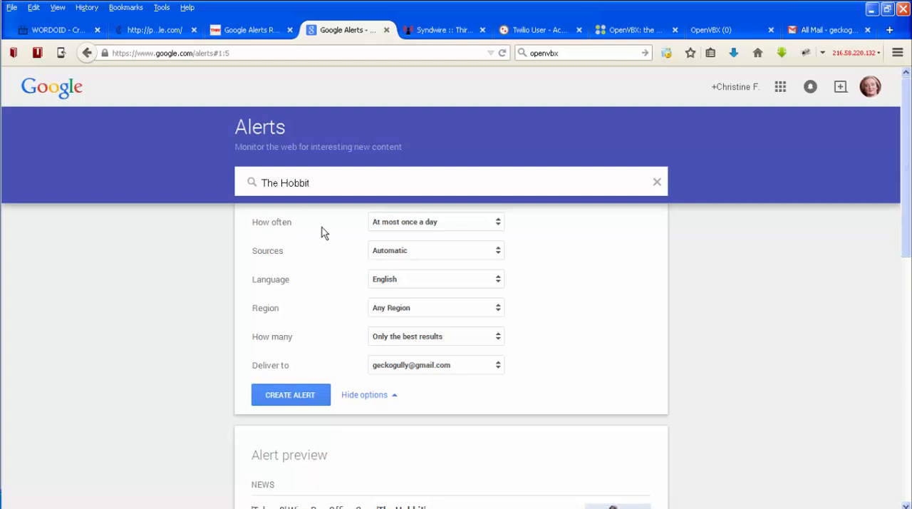
- Review the alert's frequency choices without changing them and set its sources to Video
{"action": "left_click", "coordinate": [499, 227]}
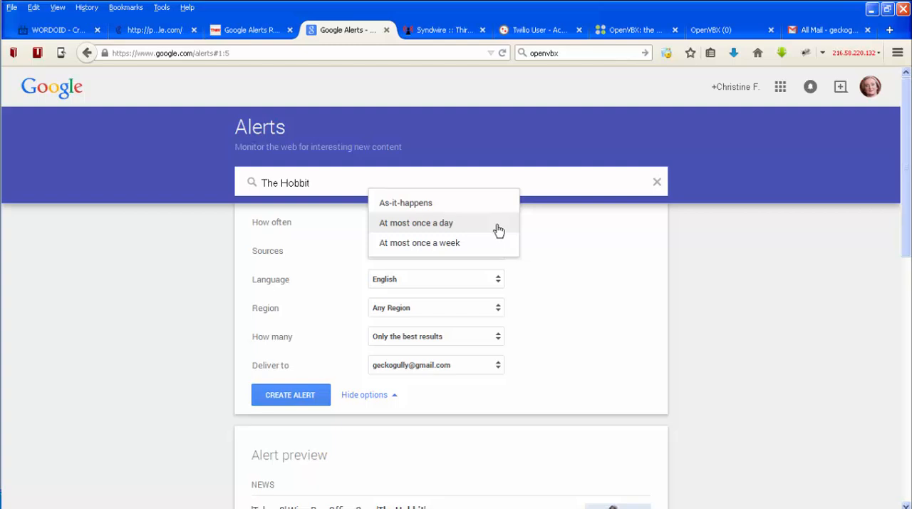
{"action": "left_click", "coordinate": [699, 248]}
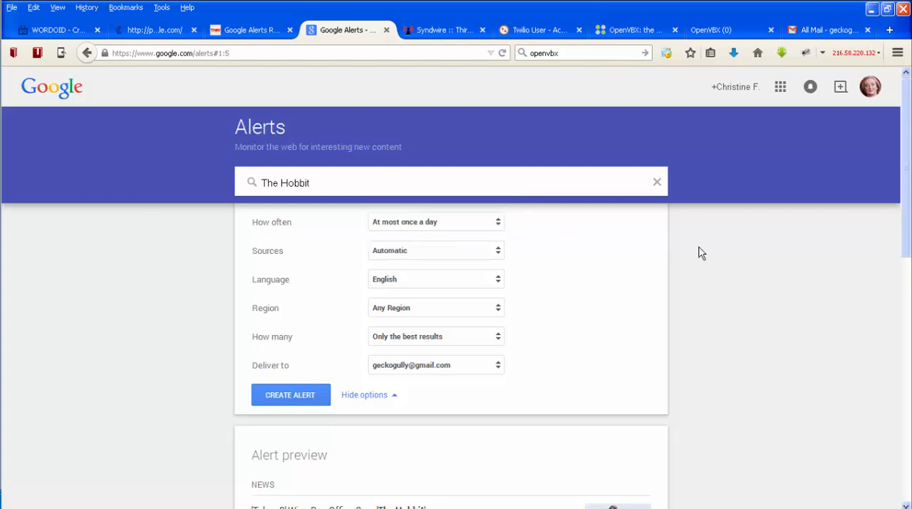
{"action": "left_click", "coordinate": [495, 257]}
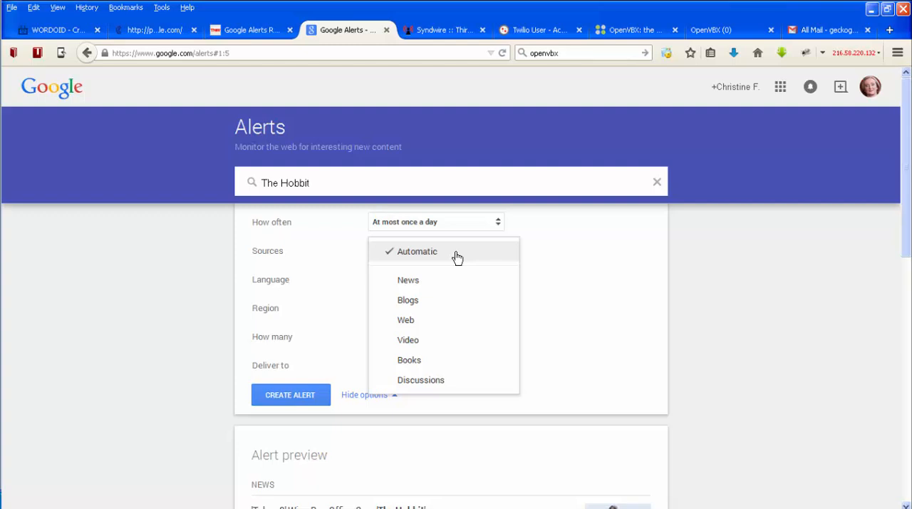
{"action": "left_click", "coordinate": [455, 341]}
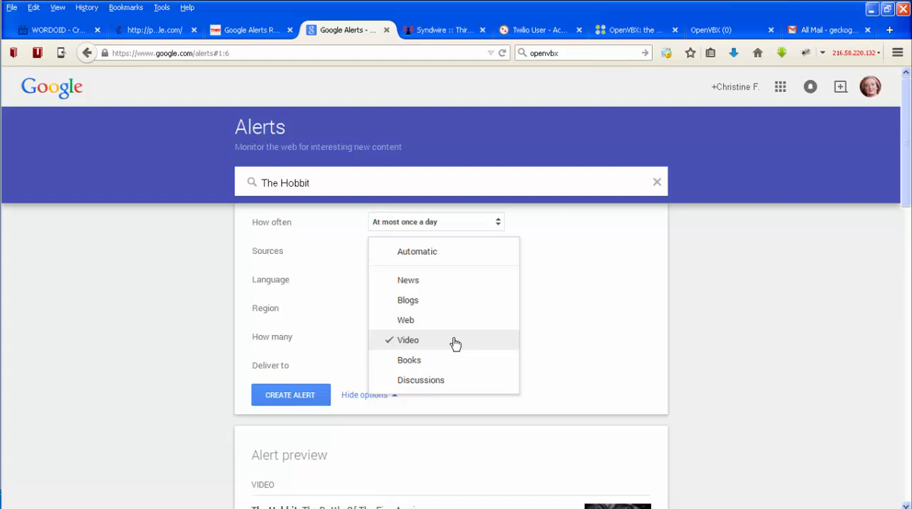
{"action": "left_click", "coordinate": [583, 337]}
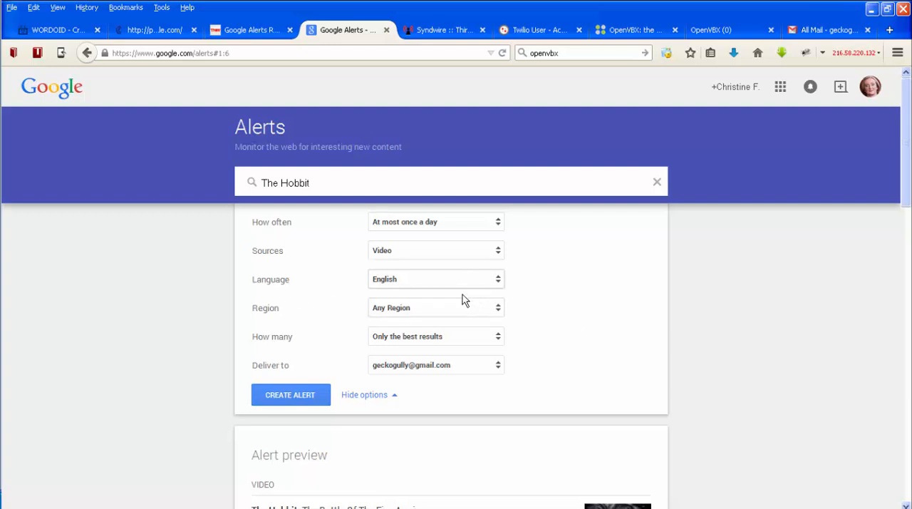
- Keep the alert's result amount at Only the best results and set its delivery to RSS feed
{"action": "left_click", "coordinate": [497, 310]}
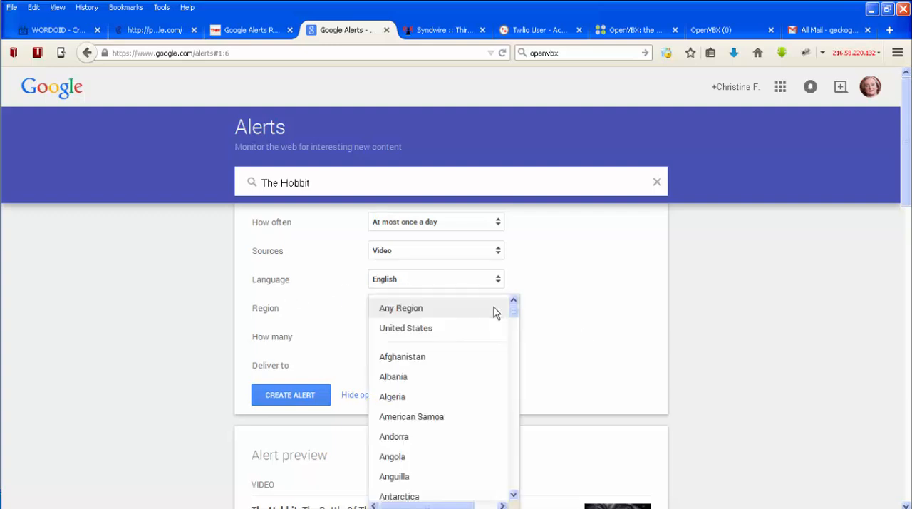
{"action": "left_click", "coordinate": [554, 333]}
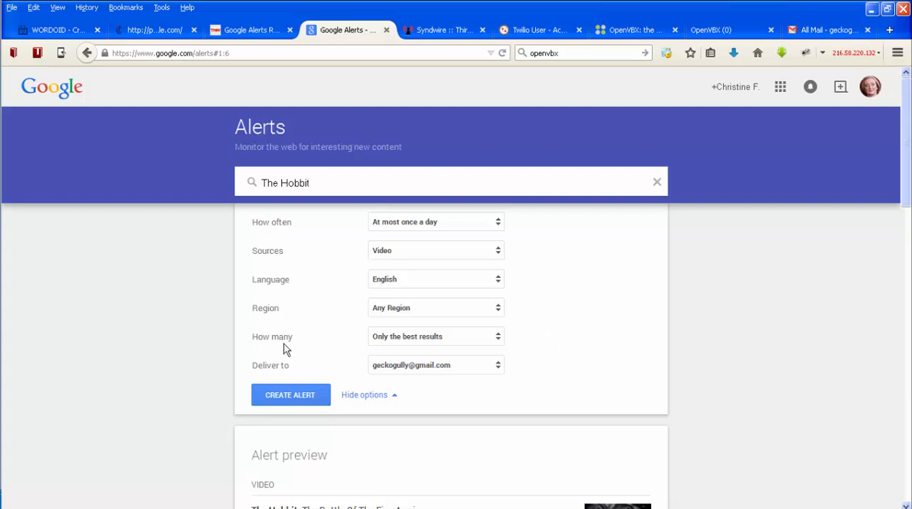
{"action": "left_click", "coordinate": [496, 344]}
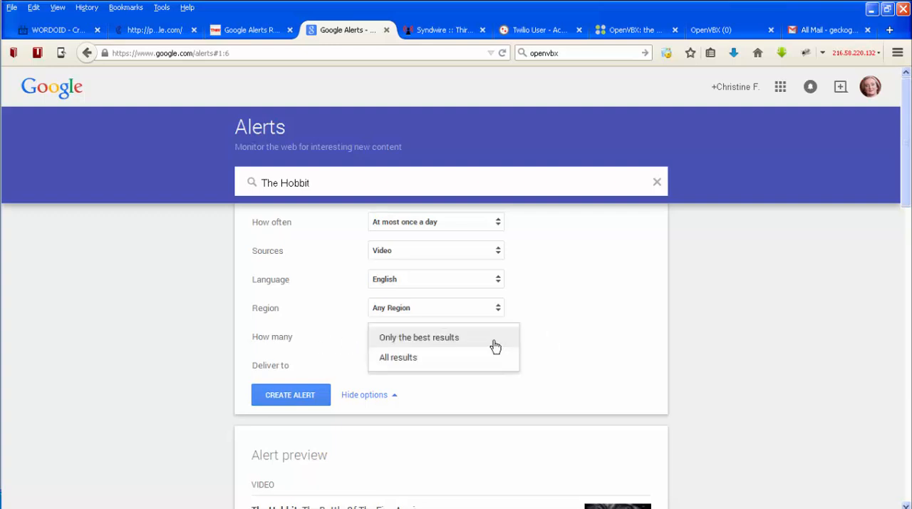
{"action": "left_click", "coordinate": [438, 340]}
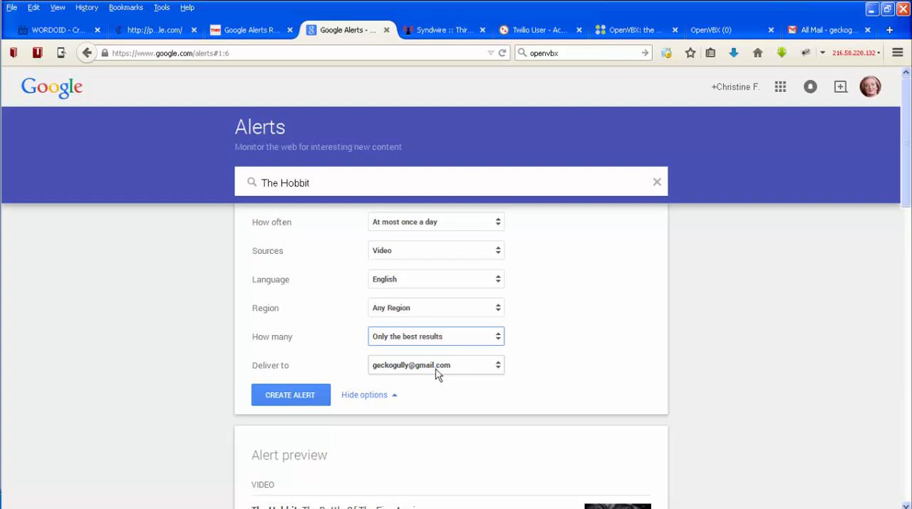
{"action": "left_click", "coordinate": [499, 368]}
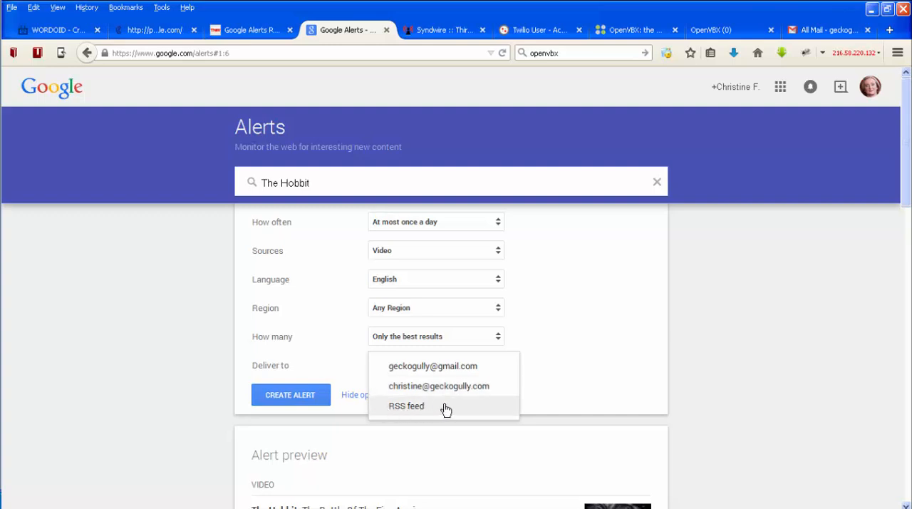
{"action": "left_click", "coordinate": [506, 407]}
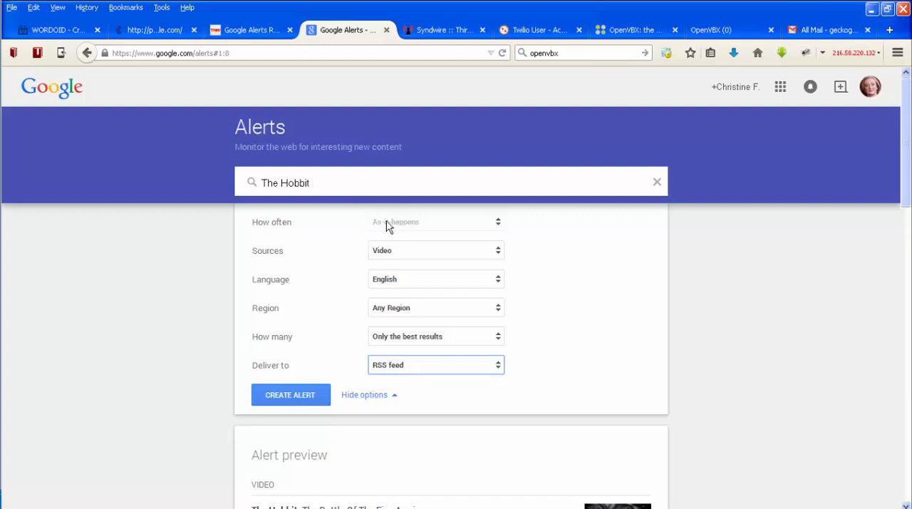
- Examine the video results in the alert preview for The Hobbit
{"action": "scroll", "coordinate": [707, 316], "scroll_direction": "down", "scroll_amount": 3}
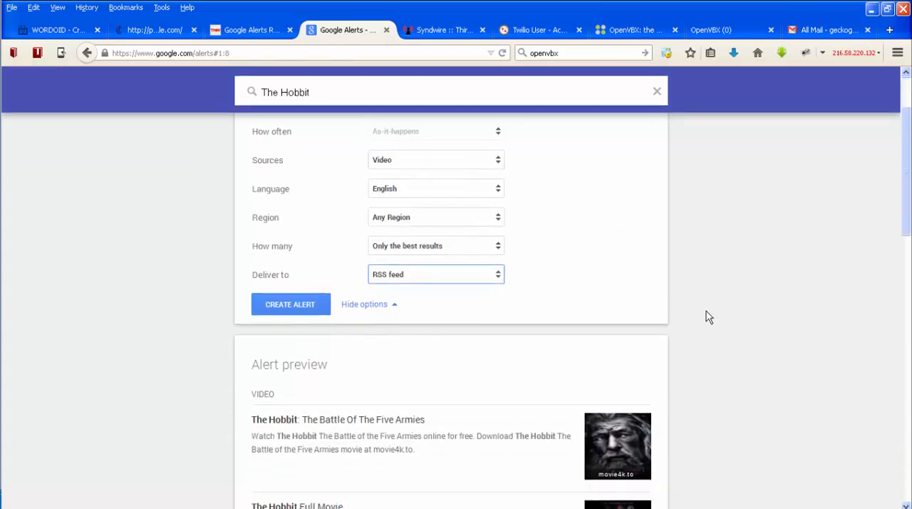
{"action": "scroll", "coordinate": [710, 319], "scroll_direction": "up", "scroll_amount": 3}
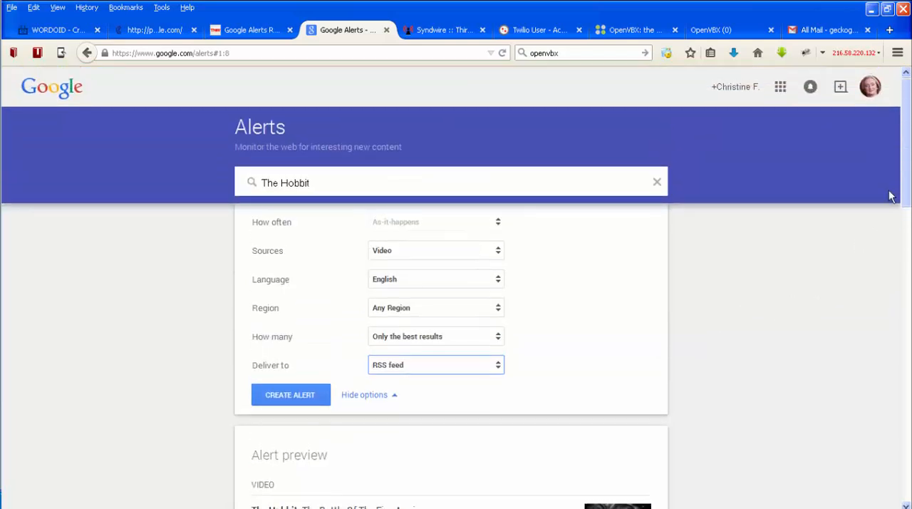
{"action": "left_click_drag", "start_coordinate": [904, 179], "coordinate": [905, 220]}
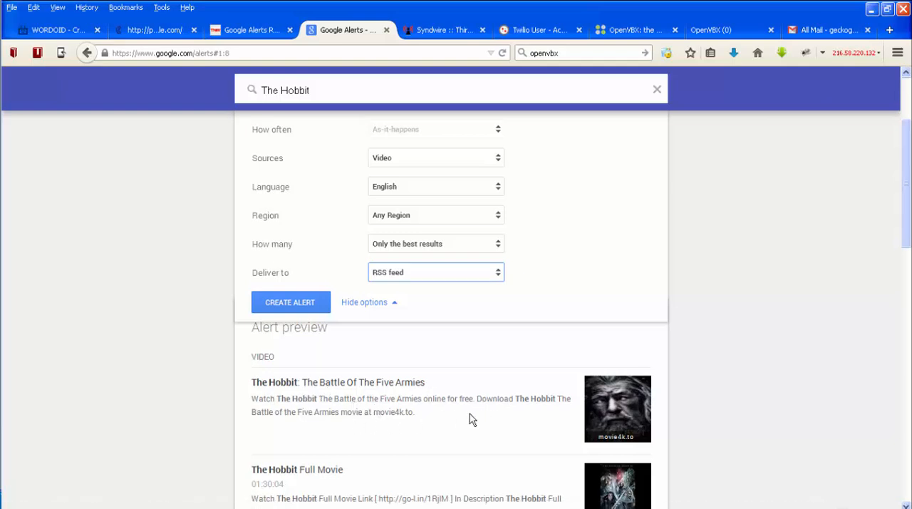
{"action": "scroll", "coordinate": [157, 406], "scroll_direction": "down", "scroll_amount": 2}
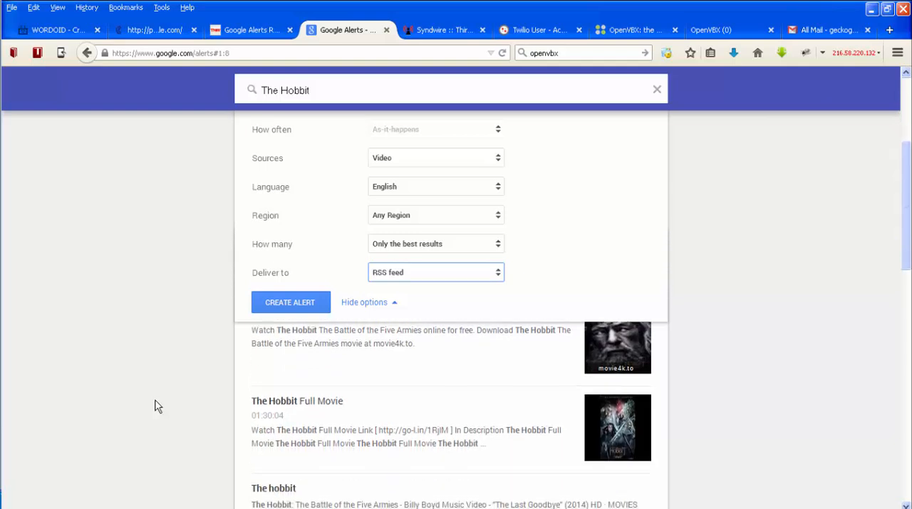
{"action": "scroll", "coordinate": [157, 405], "scroll_direction": "down", "scroll_amount": 5}
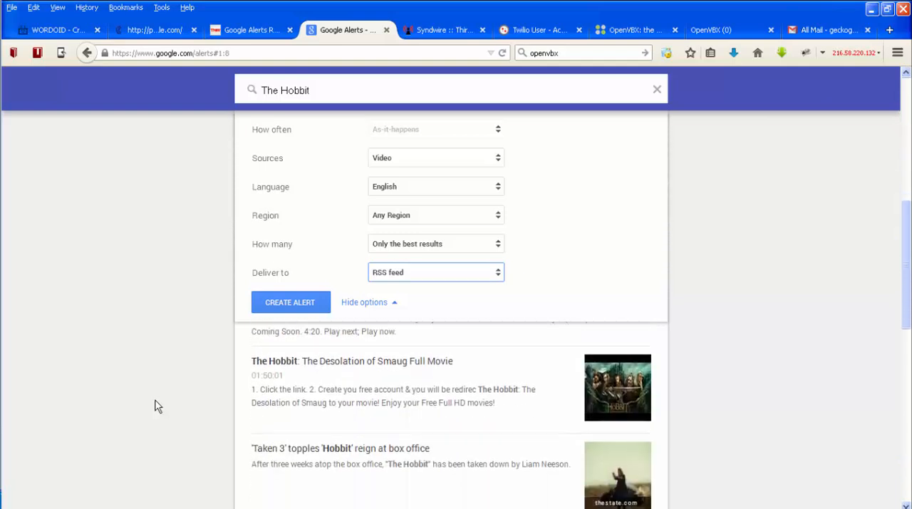
{"action": "scroll", "coordinate": [159, 406], "scroll_direction": "down", "scroll_amount": 1}
{"action": "scroll", "coordinate": [159, 405], "scroll_direction": "down", "scroll_amount": 4}
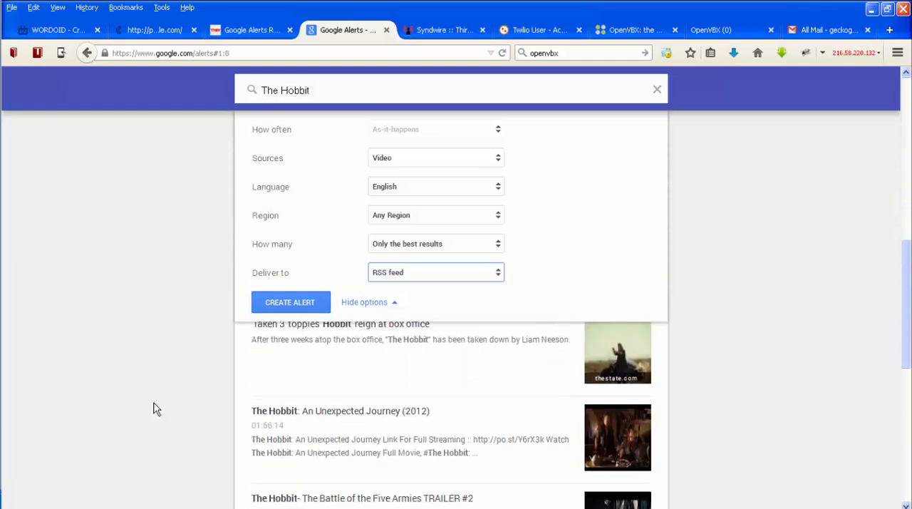
{"action": "scroll", "coordinate": [157, 408], "scroll_direction": "down", "scroll_amount": 8}
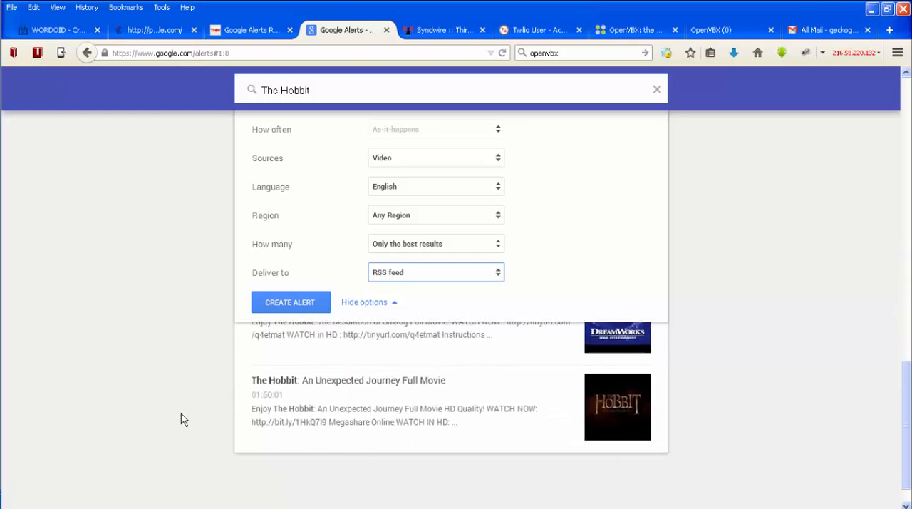
{"action": "scroll", "coordinate": [181, 408], "scroll_direction": "up", "scroll_amount": 3}
{"action": "scroll", "coordinate": [181, 407], "scroll_direction": "up", "scroll_amount": 8}
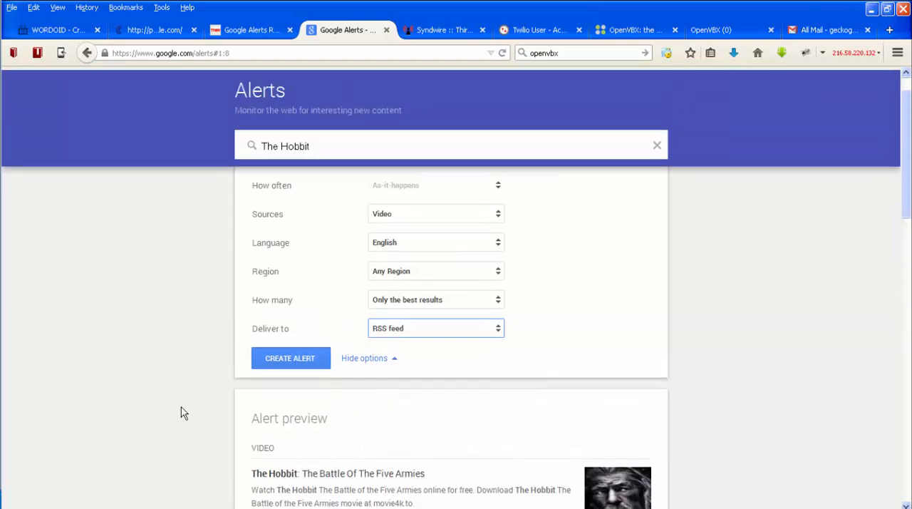
- Create the alert and copy the link address of The Hobbit's RSS feed
{"action": "left_click", "coordinate": [282, 379]}
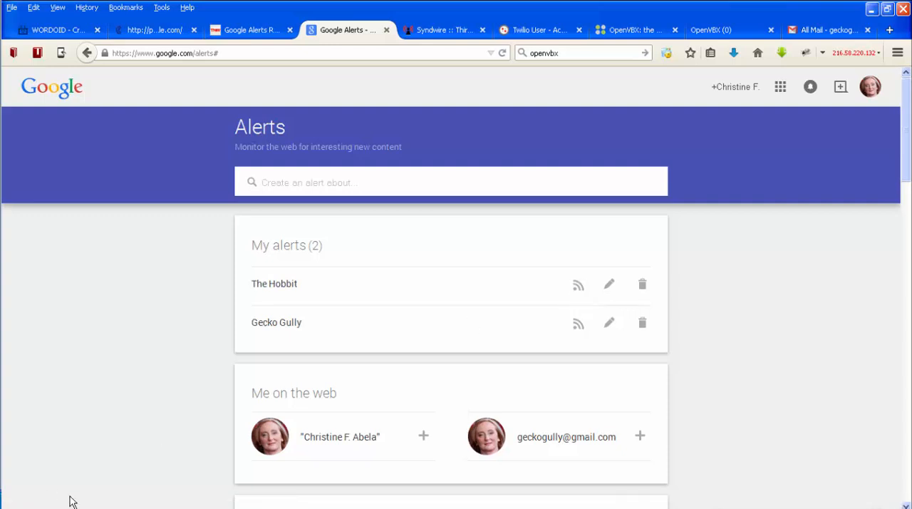
{"action": "right_click", "coordinate": [578, 293]}
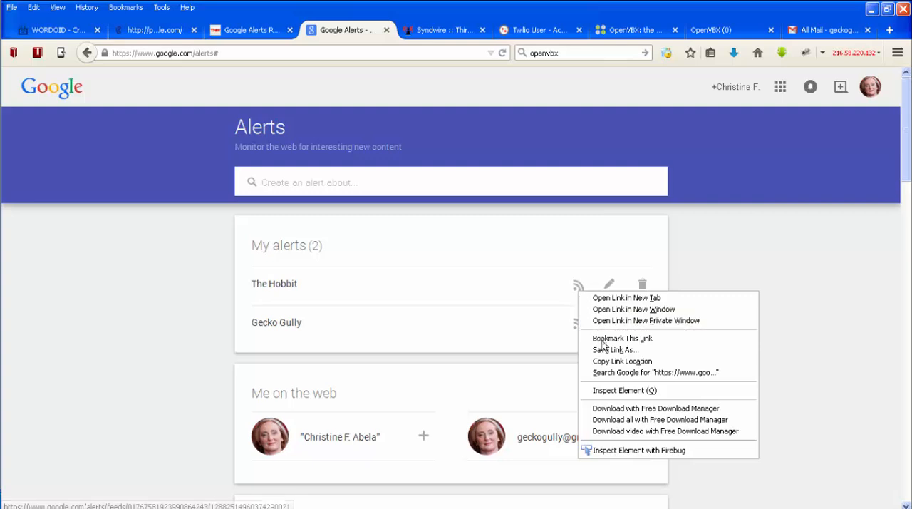
{"action": "left_click", "coordinate": [608, 361]}
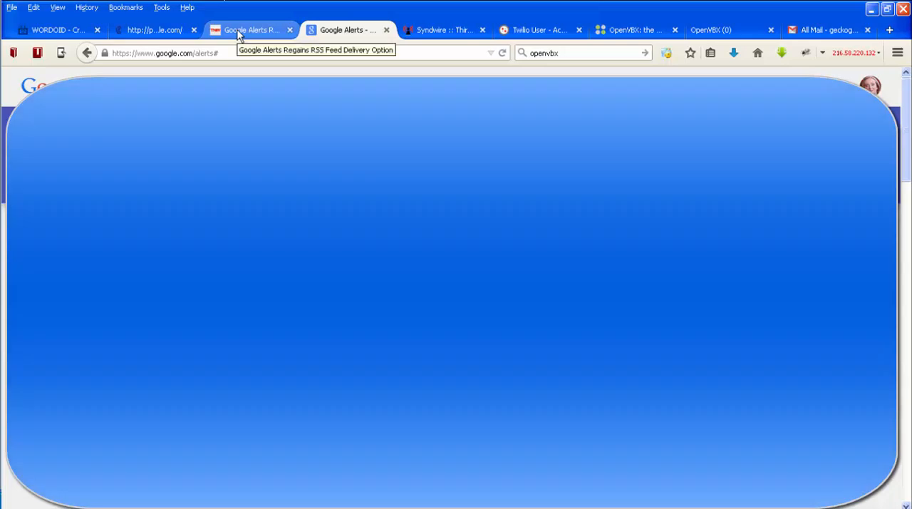
- Load the copied RSS feed address in the already open tab with the Google Alerts RSS article
{"action": "left_click", "coordinate": [239, 32]}
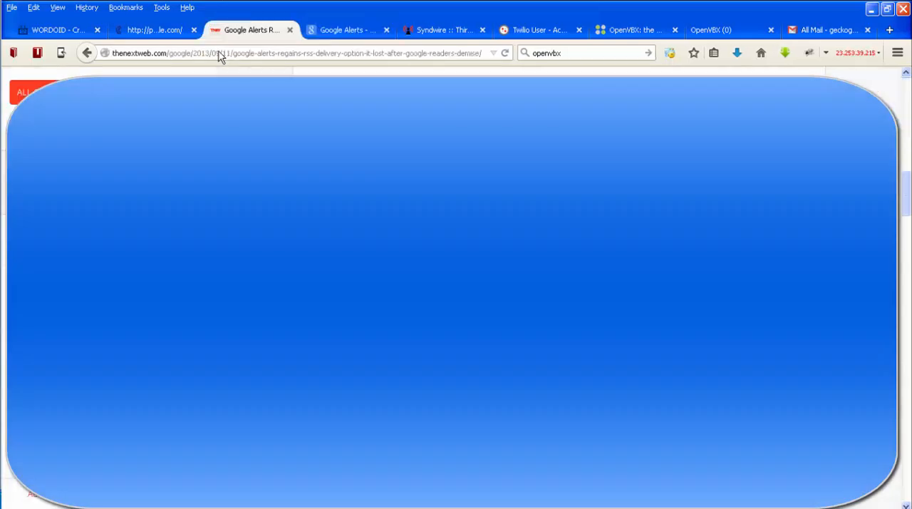
{"action": "left_click", "coordinate": [218, 52]}
{"action": "key", "text": "ctrl+v"}
{"action": "key", "text": "Return"}
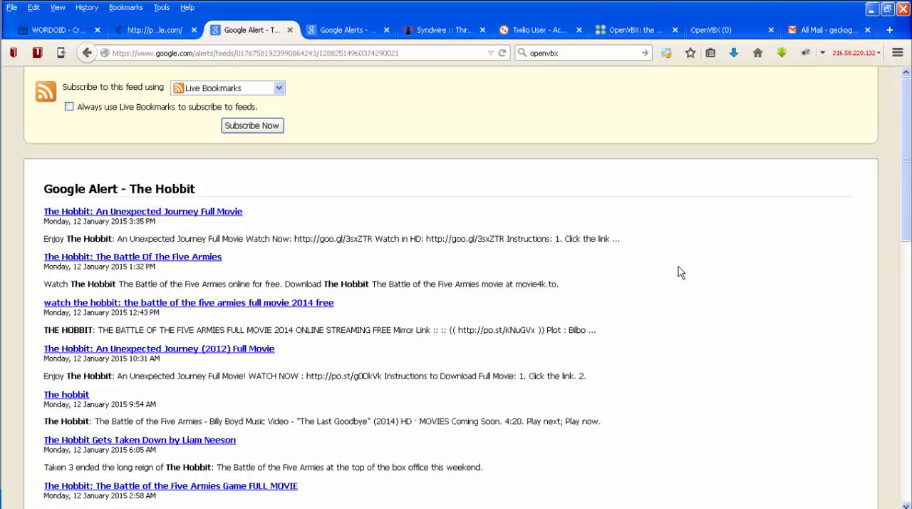
- Look through The Hobbit feed's entries, switch to Syndwire and open its list of RSS feeds
{"action": "scroll", "coordinate": [678, 266], "scroll_direction": "down", "scroll_amount": 5}
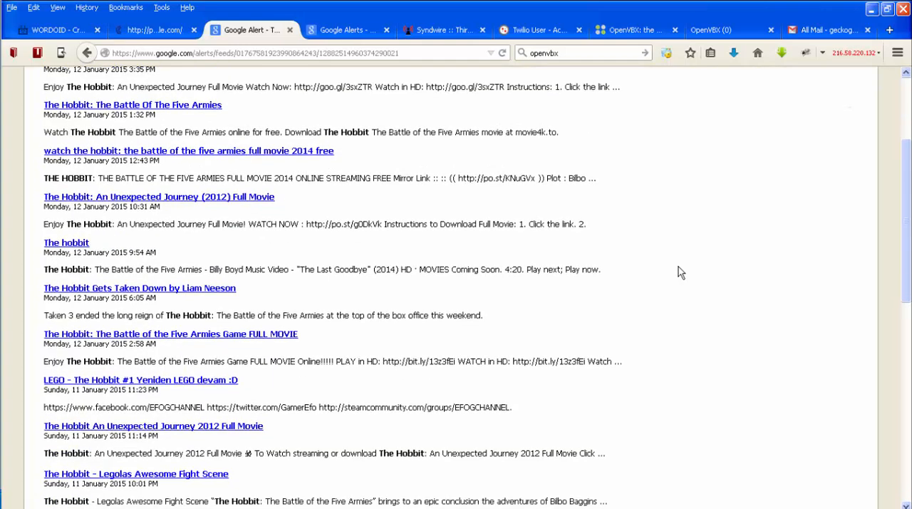
{"action": "scroll", "coordinate": [679, 267], "scroll_direction": "up", "scroll_amount": 5}
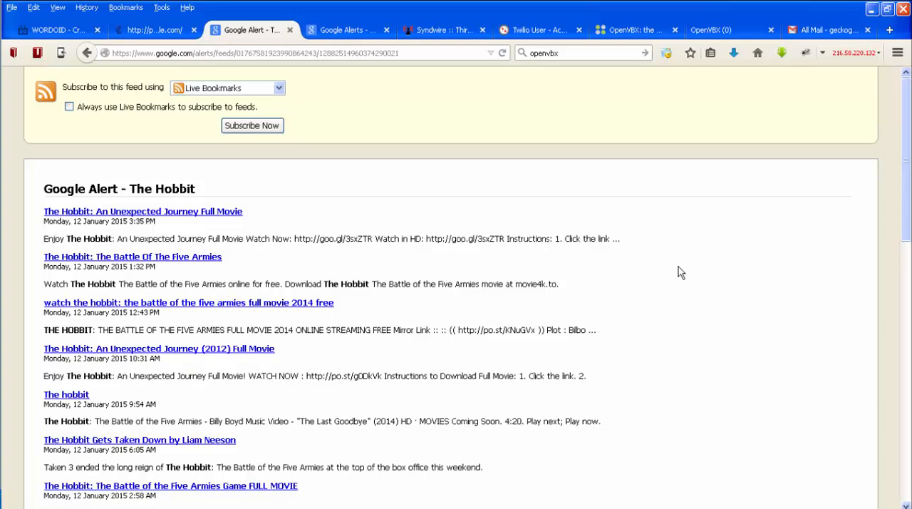
{"action": "left_click", "coordinate": [443, 33]}
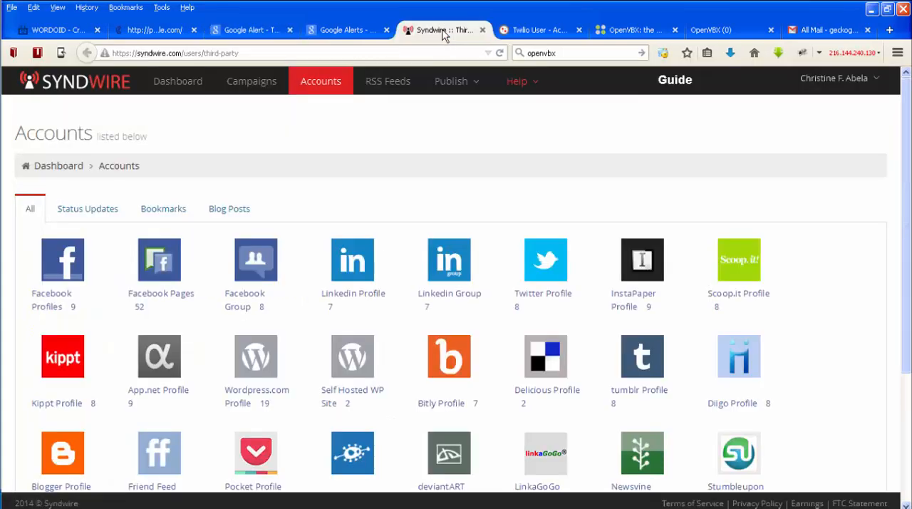
{"action": "mouse_move", "coordinate": [456, 82]}
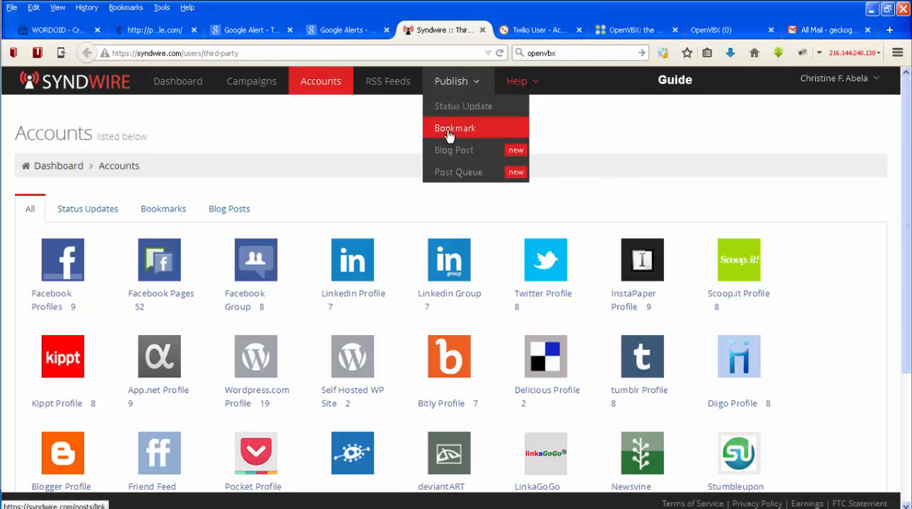
{"action": "left_click", "coordinate": [378, 83]}
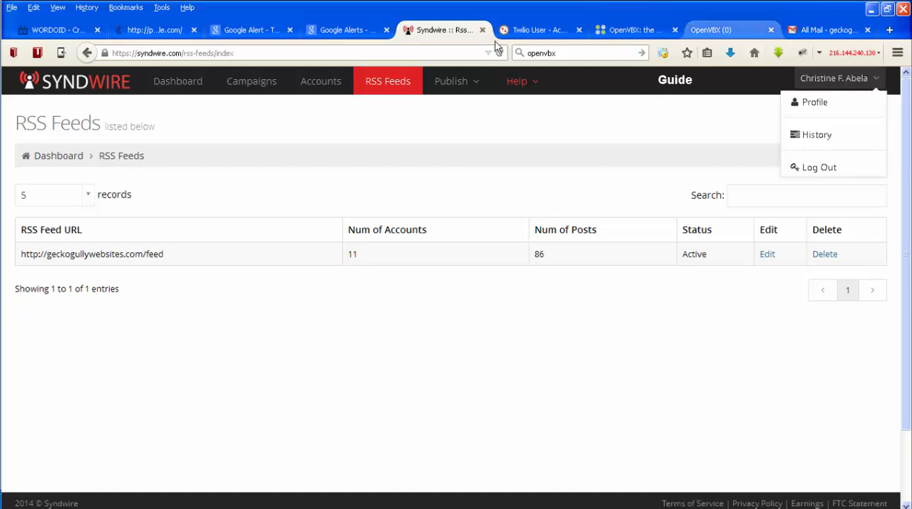
- Return to Google Alerts and enter New Hobbit movie breaks all box office records as the query for another alert
{"action": "left_click", "coordinate": [358, 37]}
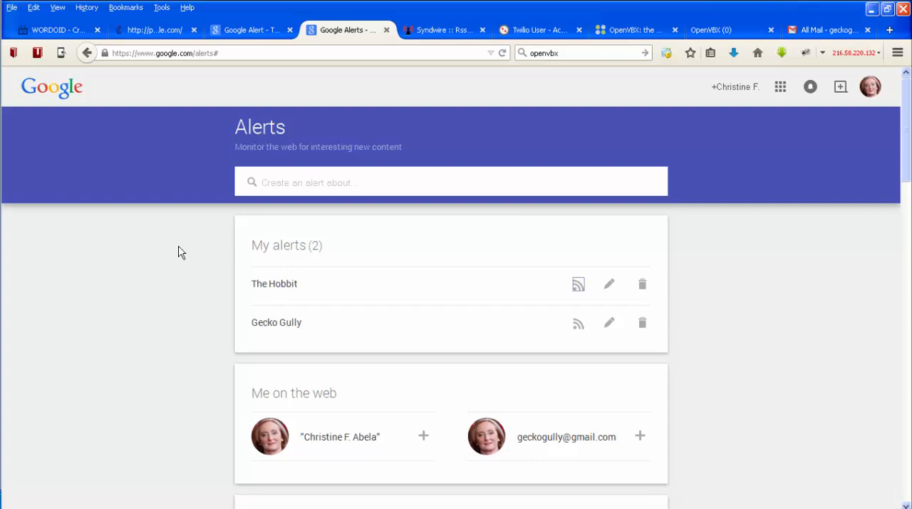
{"action": "left_click", "coordinate": [318, 181]}
{"action": "type", "text": "New Hobb"}
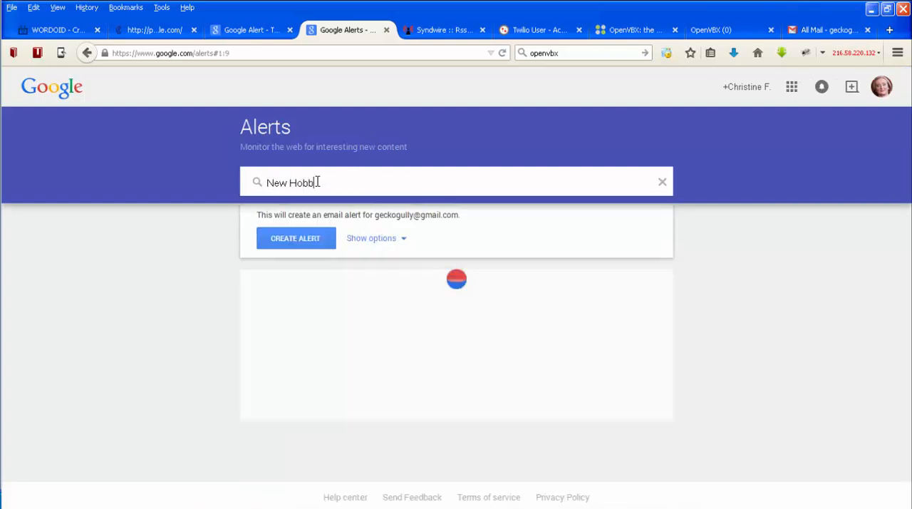
{"action": "type", "text": "it movie "}
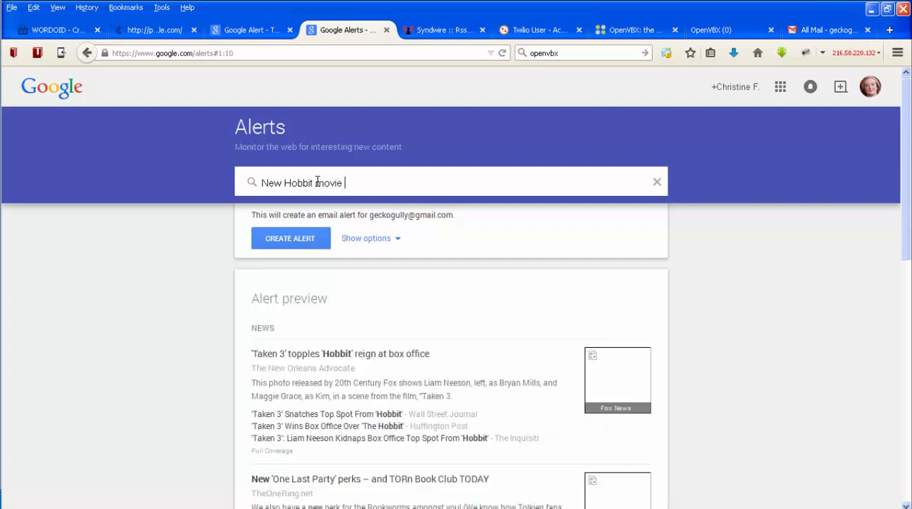
{"action": "type", "text": "breaks all box "}
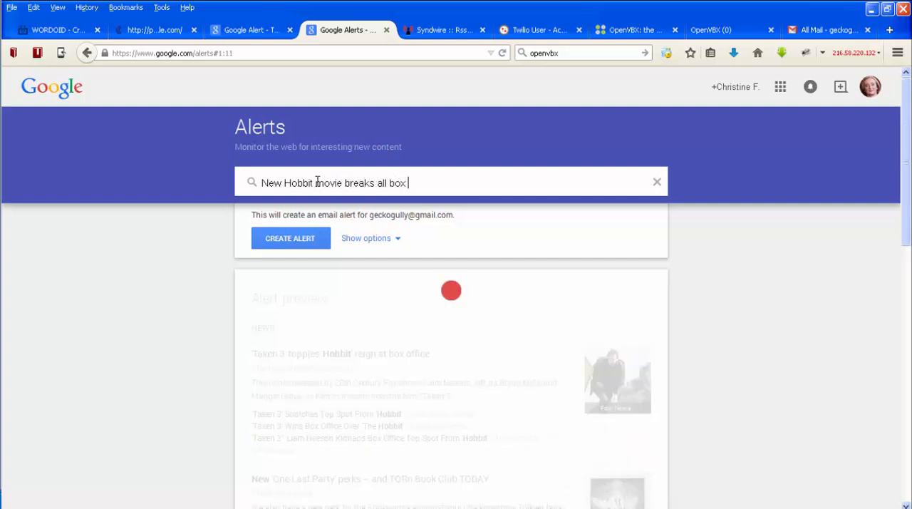
{"action": "type", "text": "office records"}
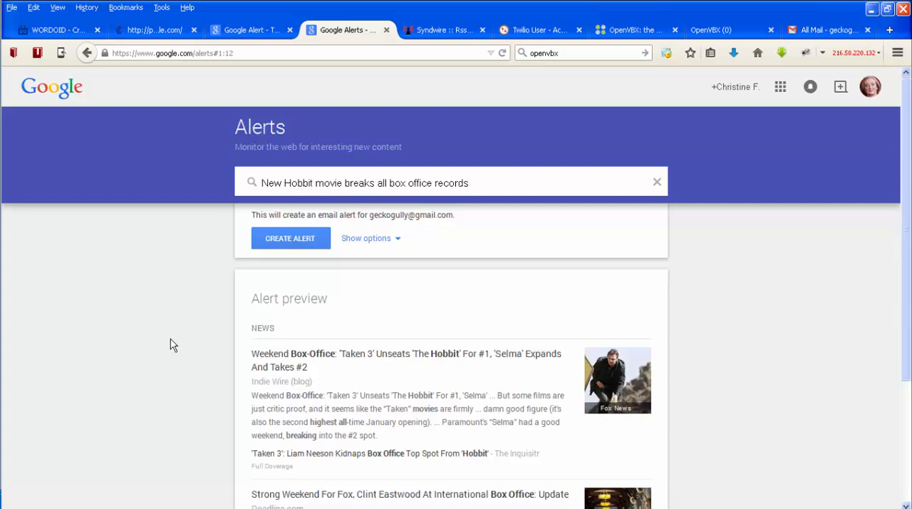
- Enclose the whole alert query in double quotation marks to match the exact phrase
{"action": "type", "text": "\""}
{"action": "key", "text": "Home"}
{"action": "type", "text": "\""}
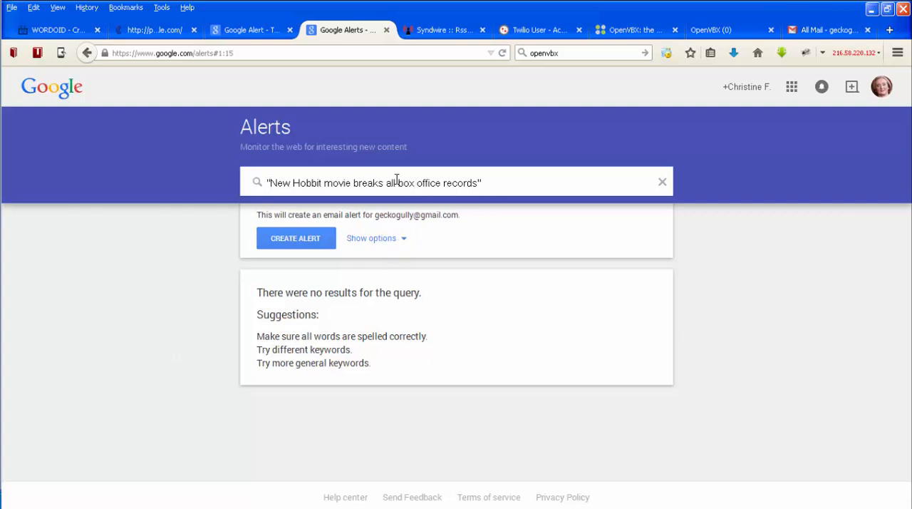
- Show the alert's options, set its sources to News and its delivery to RSS feed
{"action": "left_click", "coordinate": [376, 241]}
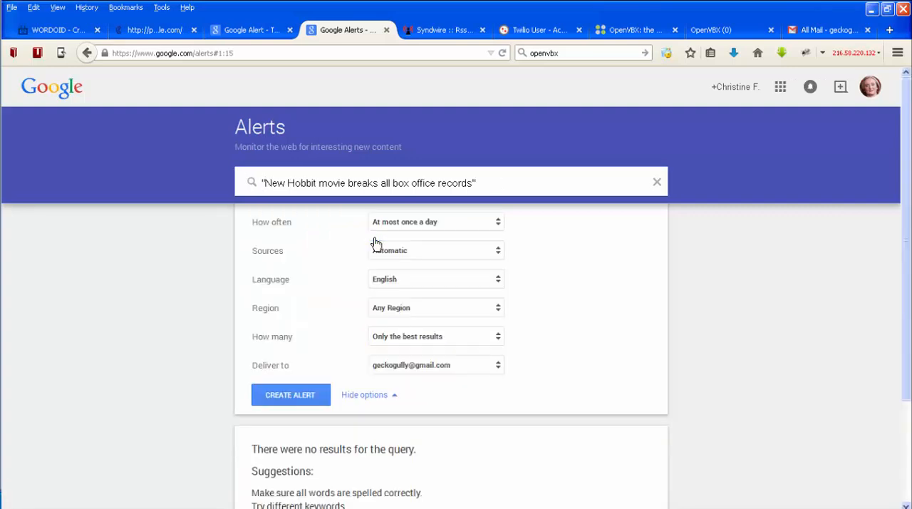
{"action": "left_click", "coordinate": [489, 252]}
{"action": "left_click", "coordinate": [413, 283]}
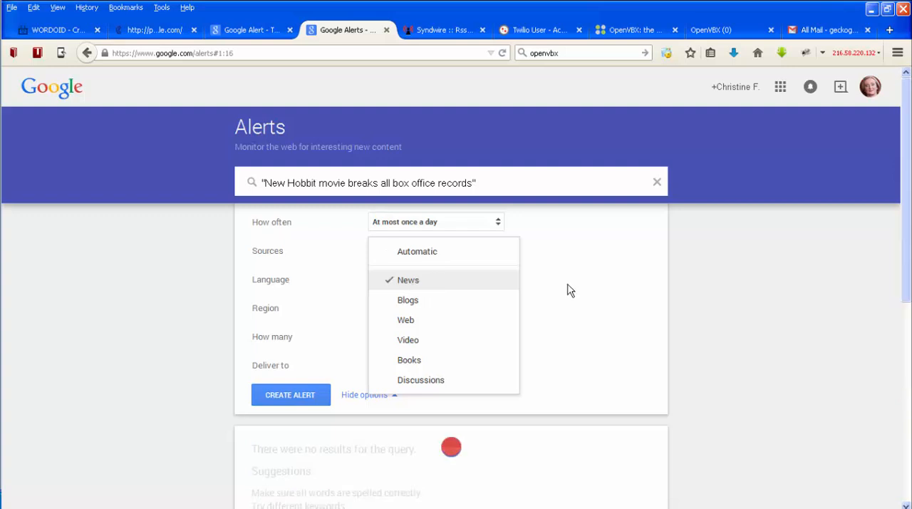
{"action": "left_click", "coordinate": [575, 348]}
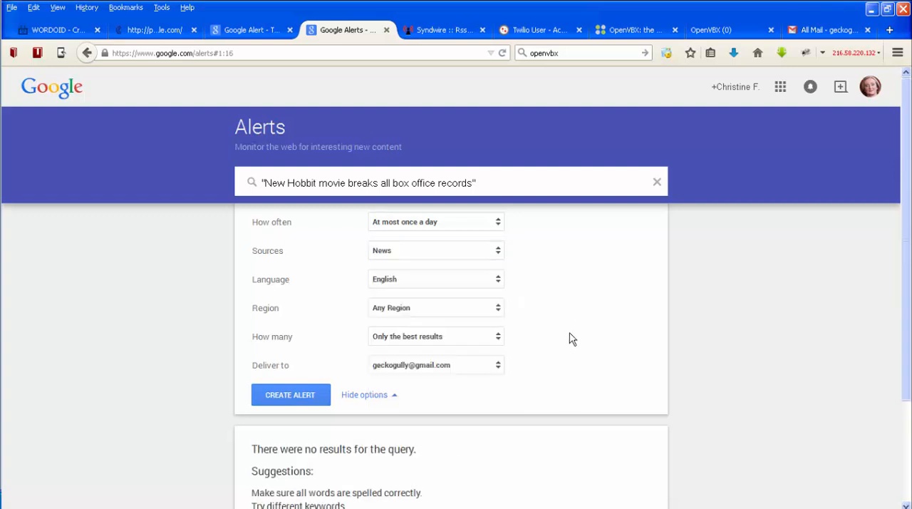
{"action": "left_click", "coordinate": [483, 365]}
{"action": "left_click", "coordinate": [462, 406]}
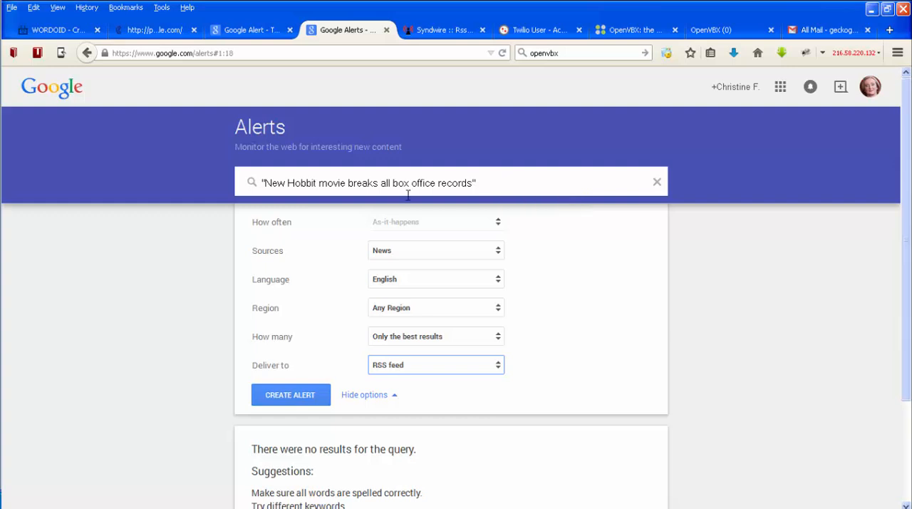
{"action": "scroll", "coordinate": [100, 332], "scroll_direction": "down", "scroll_amount": 3}
{"action": "scroll", "coordinate": [109, 332], "scroll_direction": "up", "scroll_amount": 3}
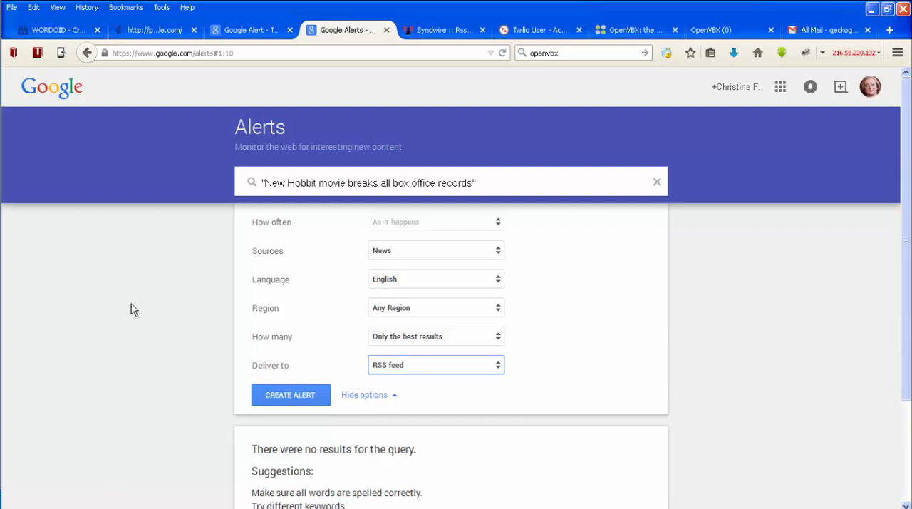
- Discard the unsaved alert by loading google.com/alerts and delete the existing alert for The Hobbit
{"action": "left_click", "coordinate": [214, 53]}
{"action": "left_click", "coordinate": [207, 53]}
{"action": "key", "text": "shift+End"}
{"action": "key", "text": "Delete"}
{"action": "key", "text": "Return"}
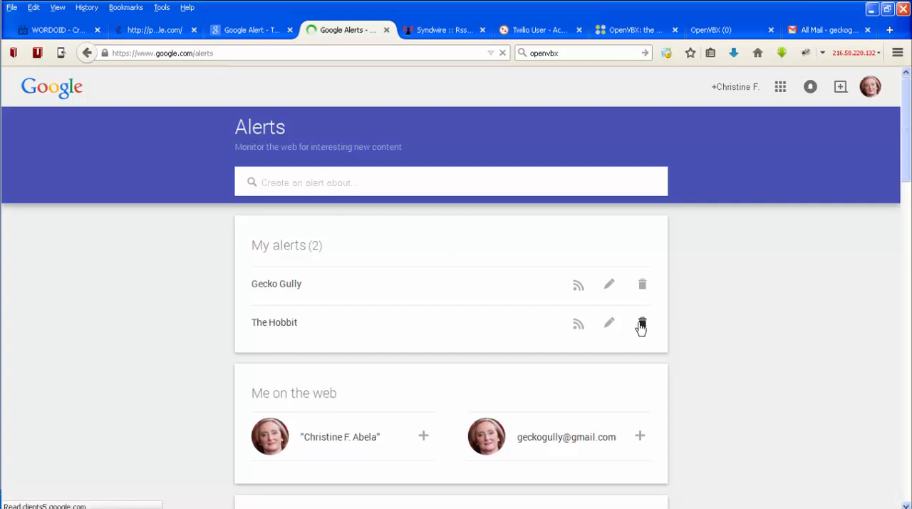
{"action": "left_click", "coordinate": [643, 324]}
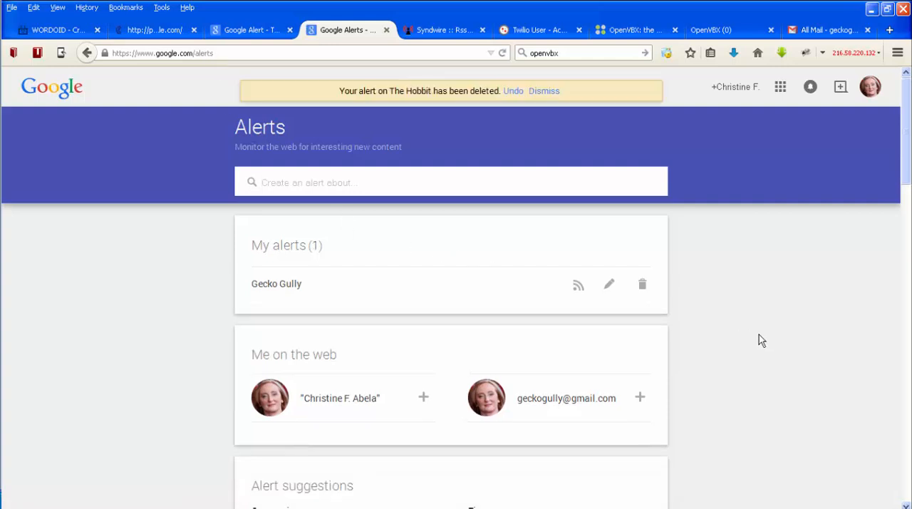